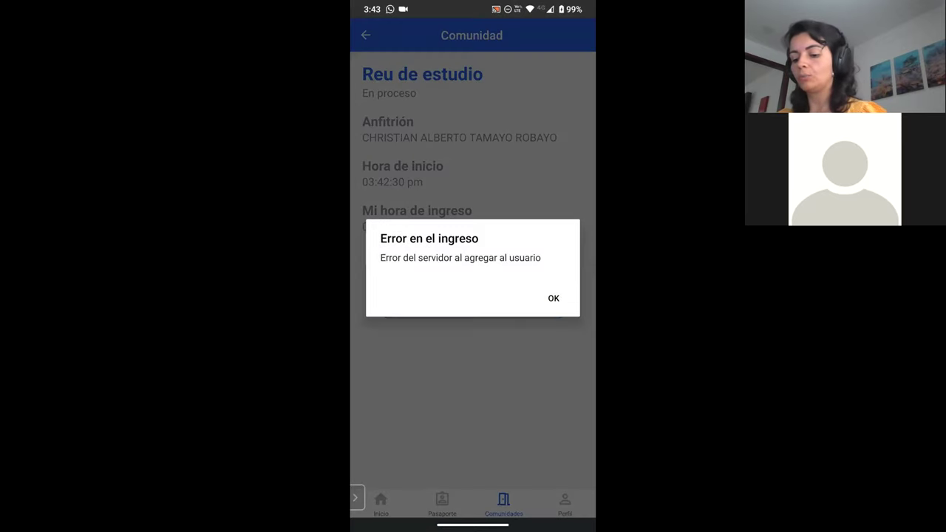
Dismiss the community entry error on the phone and switch to Zoom by searching the phone's apps for "Z"
{"action": "key", "text": "Escape"}
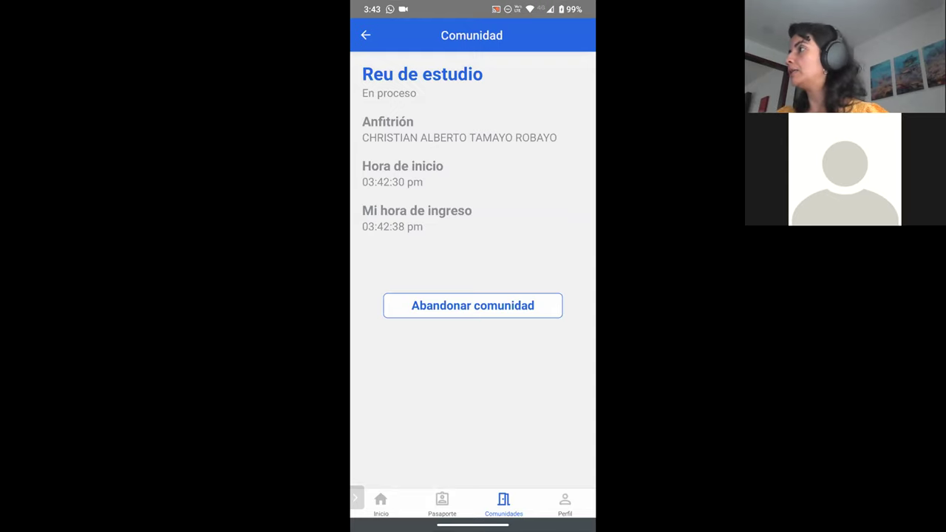
{"action": "left_click_drag", "start_coordinate": [473, 524], "coordinate": [473, 296]}
{"action": "left_click_drag", "start_coordinate": [473, 444], "coordinate": [473, 148]}
{"action": "left_click", "coordinate": [473, 38]}
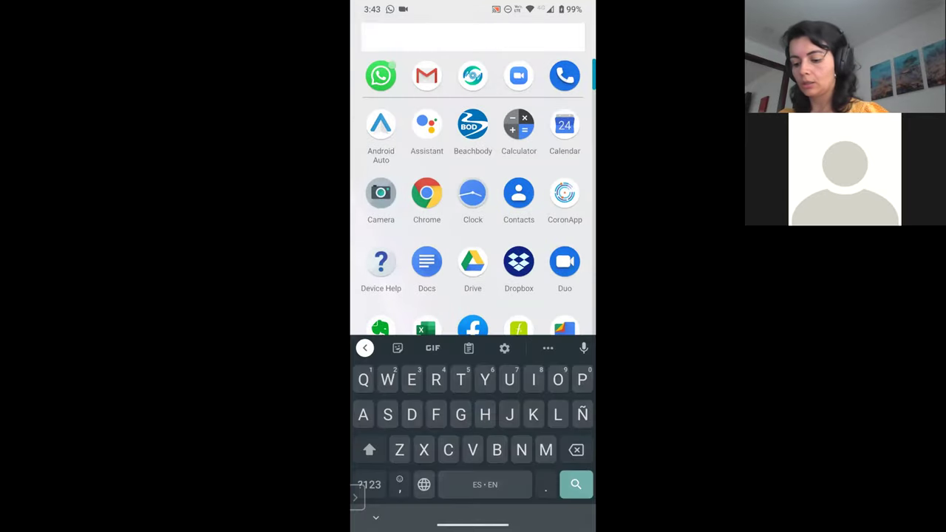
{"action": "type", "text": "Z"}
{"action": "left_click", "coordinate": [382, 90]}
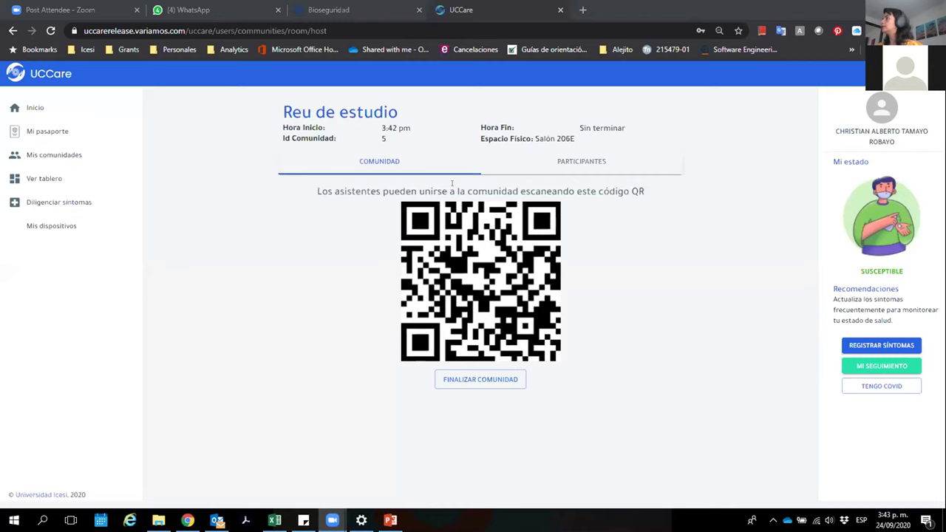
Open the new attendee form for the Reu de estudio community and copy the ID number from cell A5 of UsuariosParaPruebas.xlsx in Excel
{"action": "left_click", "coordinate": [589, 160]}
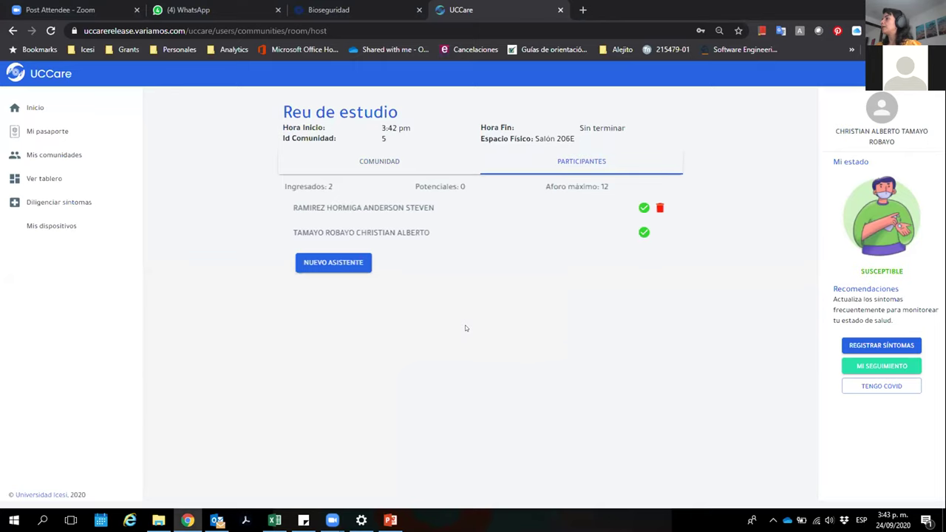
{"action": "left_click", "coordinate": [342, 270]}
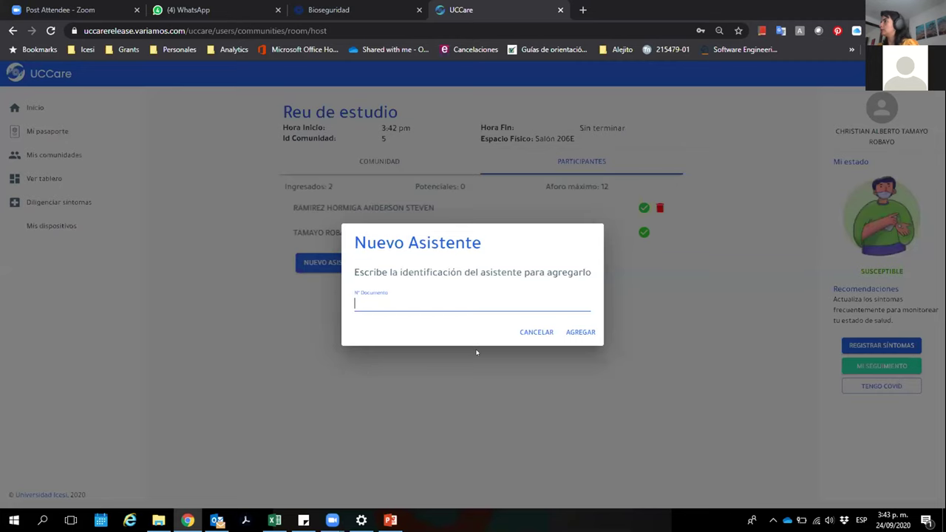
{"action": "left_click", "coordinate": [275, 520]}
{"action": "left_click", "coordinate": [167, 192]}
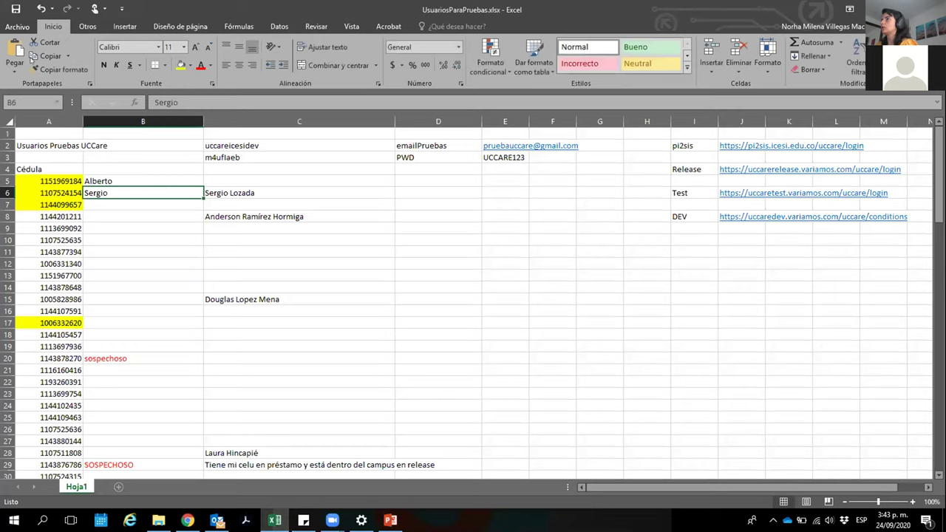
{"action": "double_click", "coordinate": [59, 181]}
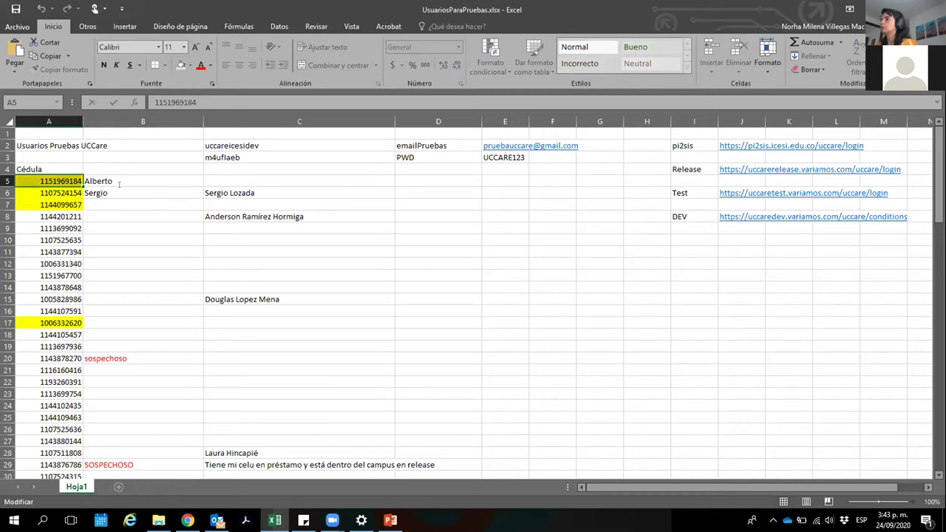
{"action": "left_click", "coordinate": [50, 215]}
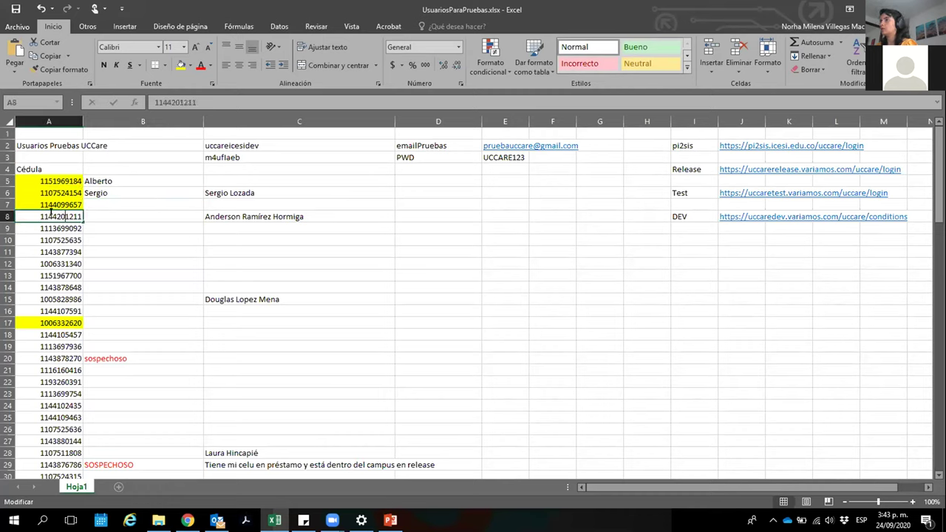
{"action": "left_click", "coordinate": [59, 181]}
{"action": "double_click", "coordinate": [59, 181]}
{"action": "left_click_drag", "start_coordinate": [41, 181], "coordinate": [130, 181]}
{"action": "key", "text": "ctrl+c"}
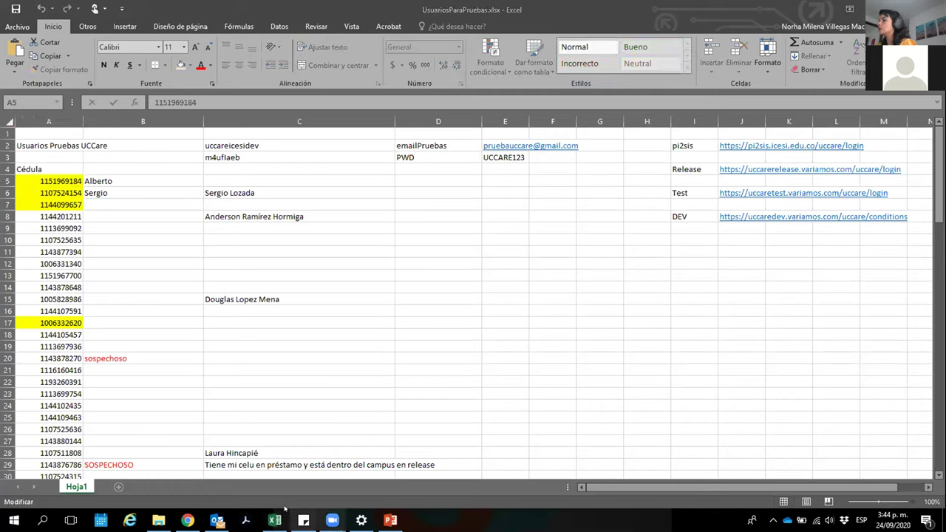
Back in UCCare, try to add an attendee to the community with the copied ID number, and cancel the form
{"action": "left_click", "coordinate": [188, 520]}
{"action": "left_click", "coordinate": [412, 296]}
{"action": "key", "text": "ctrl+v"}
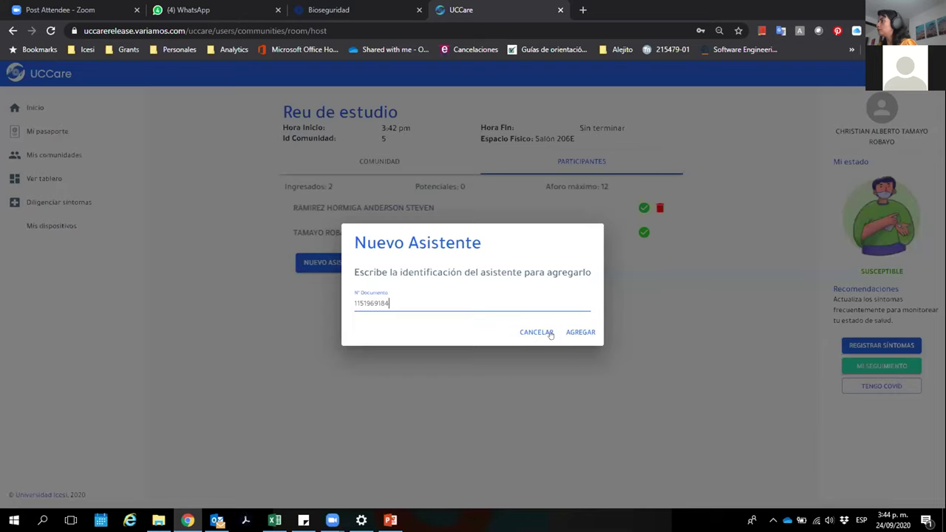
{"action": "left_click", "coordinate": [574, 332]}
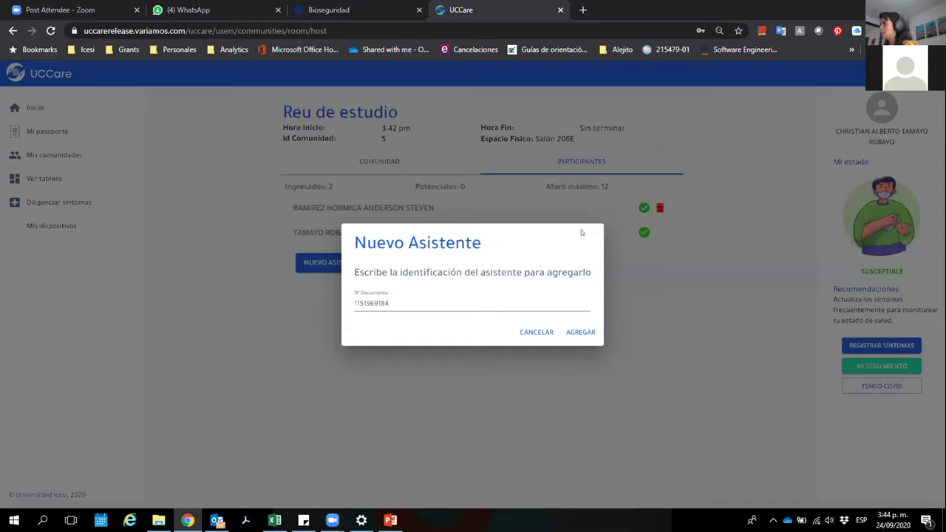
{"action": "left_click", "coordinate": [574, 334]}
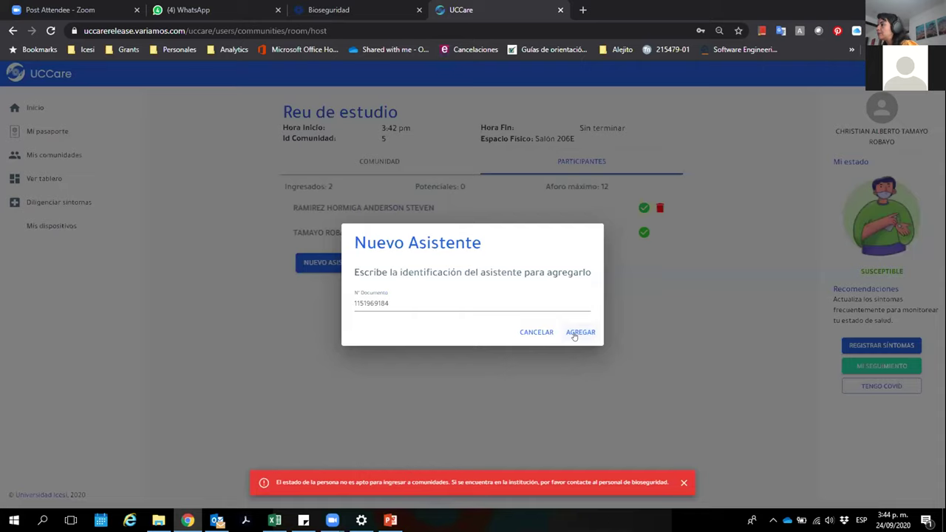
{"action": "double_click", "coordinate": [356, 306]}
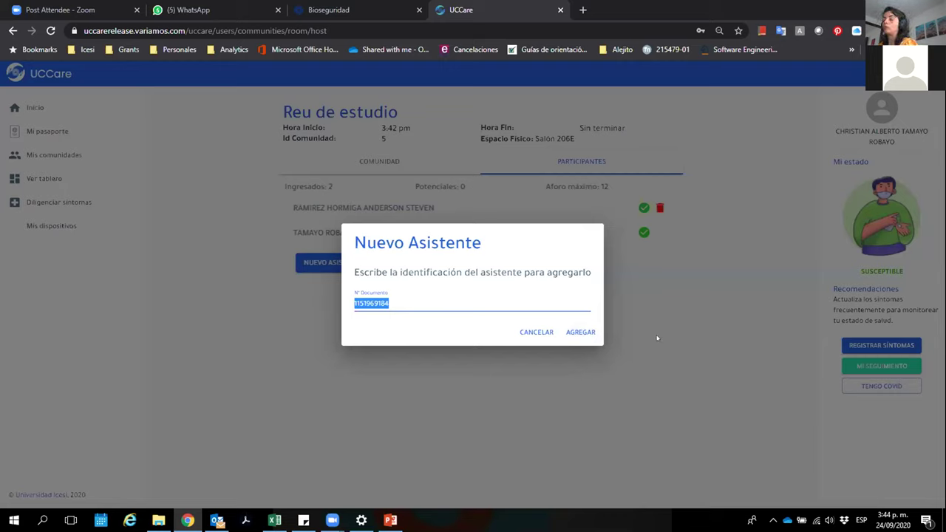
{"action": "left_click", "coordinate": [536, 333]}
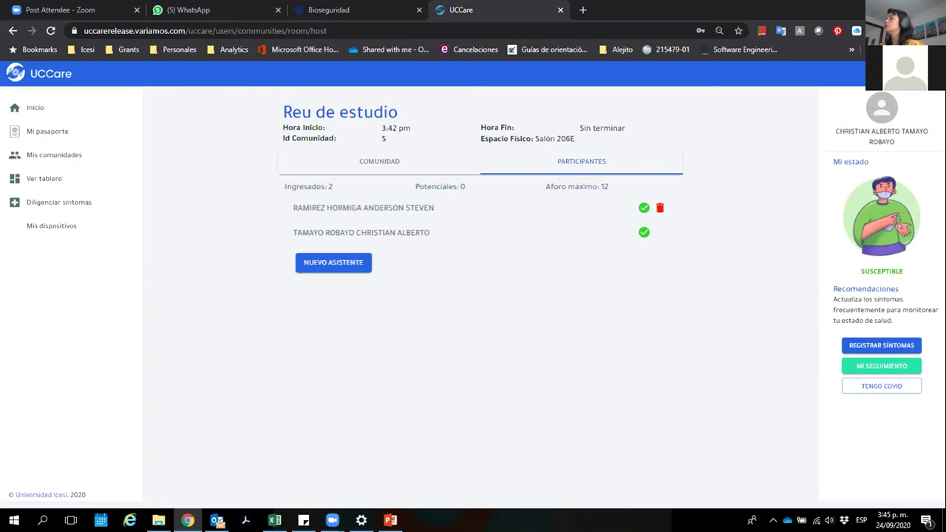
Review the community's QR code and check its participants list again for changes in attendance
{"action": "left_click", "coordinate": [366, 159]}
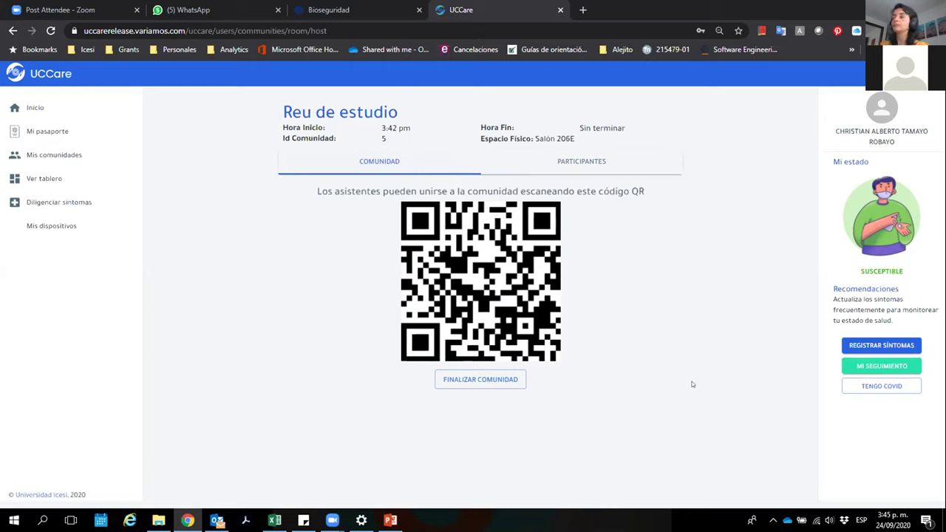
{"action": "left_click", "coordinate": [582, 161]}
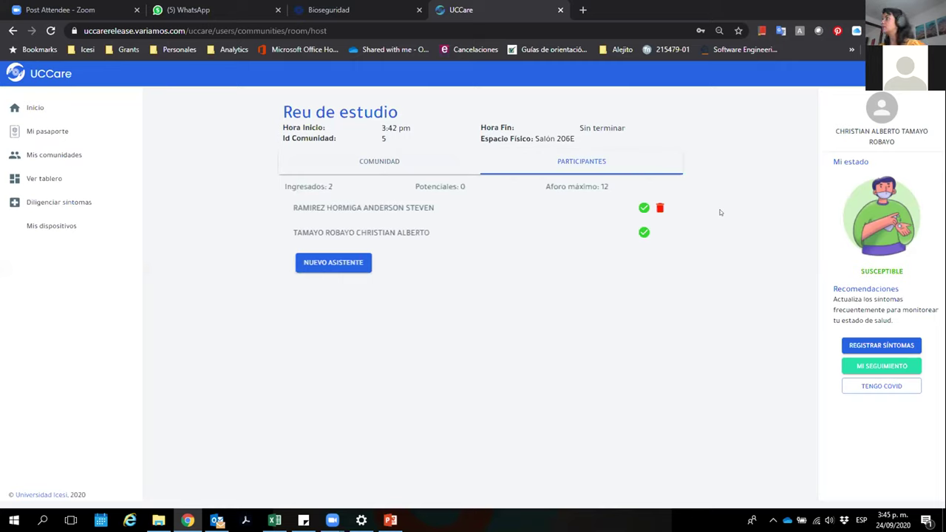
{"action": "left_click", "coordinate": [374, 163]}
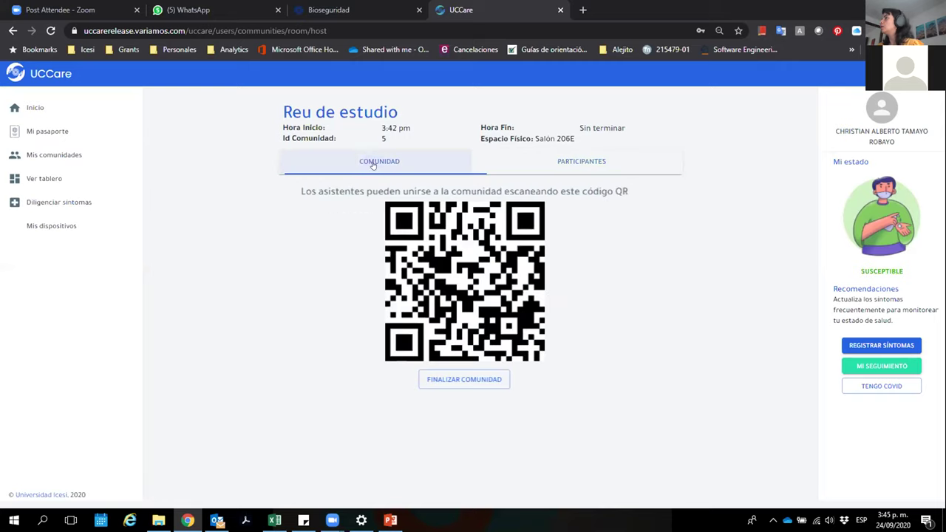
{"action": "left_click", "coordinate": [571, 163]}
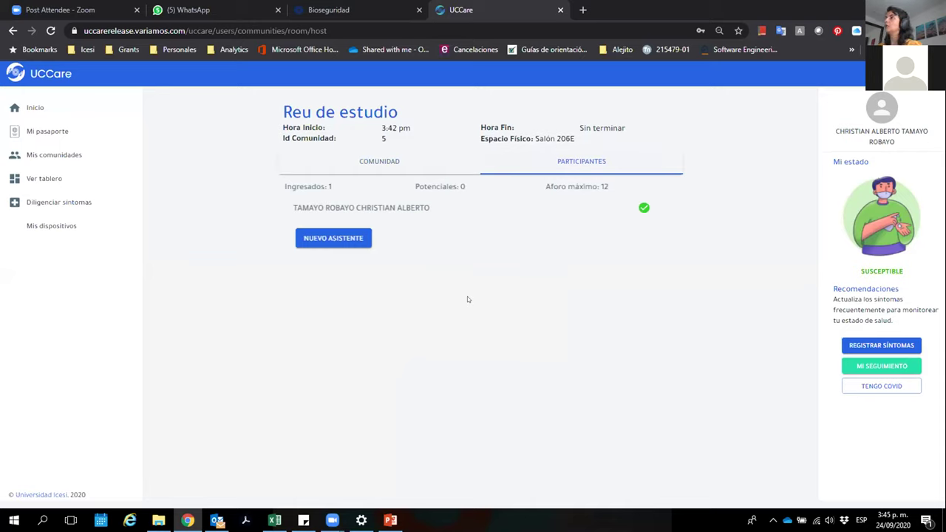
Add an attendee using the ID number from cell A10 of UsuariosParaPruebas.xlsx, and remove that attendee from the participants
{"action": "mouse_move", "coordinate": [274, 520]}
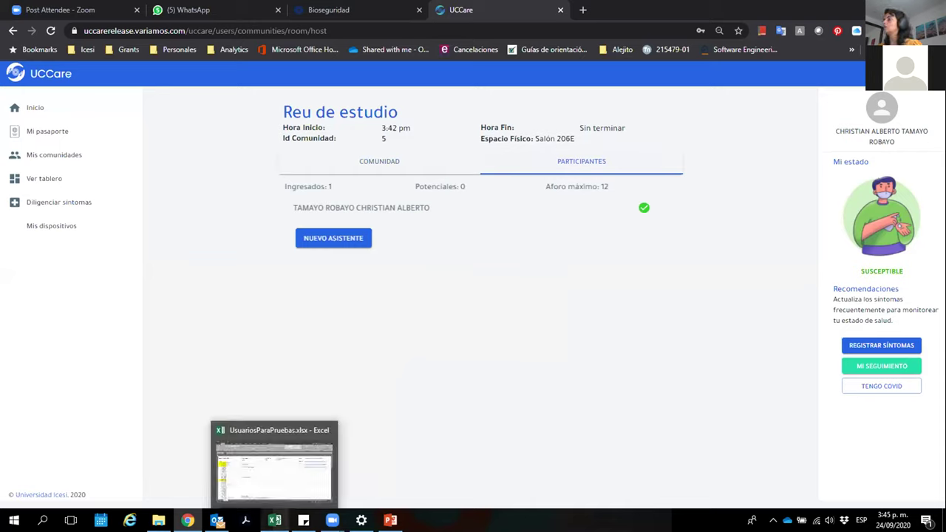
{"action": "left_click", "coordinate": [274, 520]}
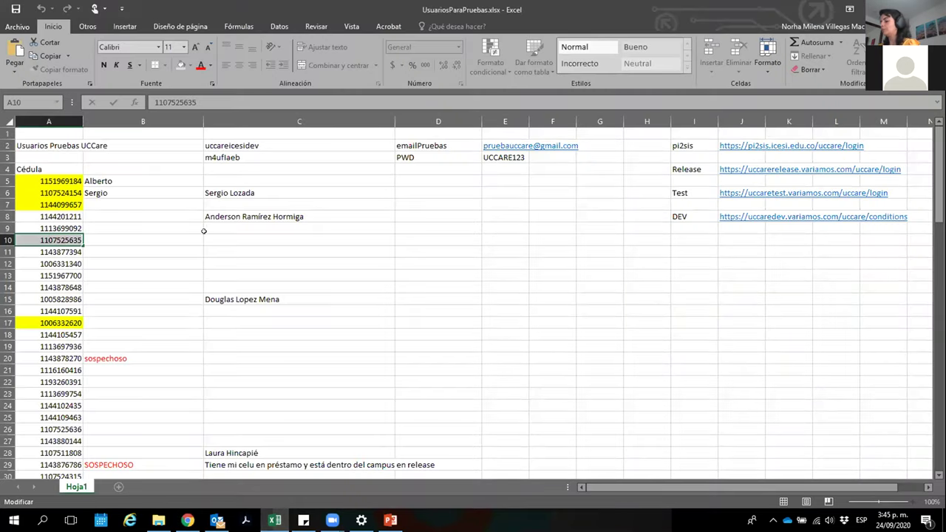
{"action": "key", "text": "alt+Tab"}
{"action": "left_click", "coordinate": [333, 239]}
{"action": "key", "text": "ctrl+v"}
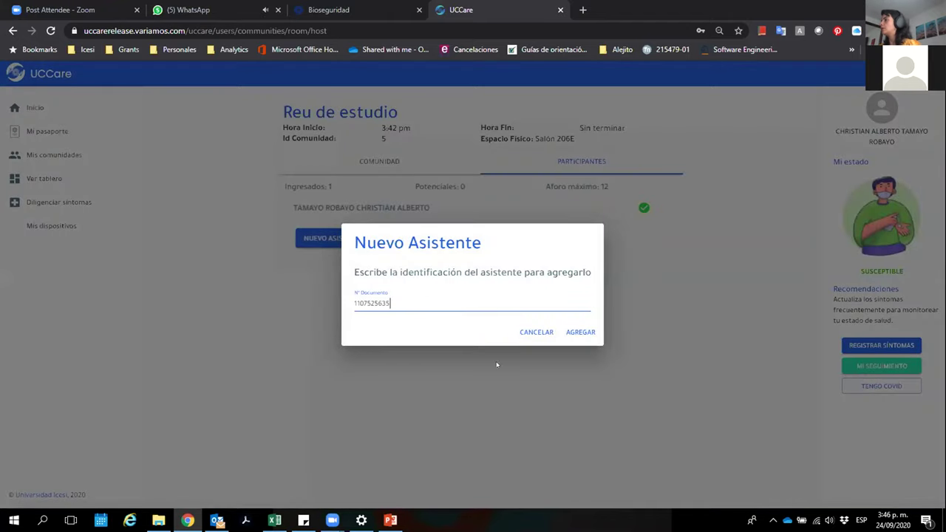
{"action": "left_click", "coordinate": [581, 332]}
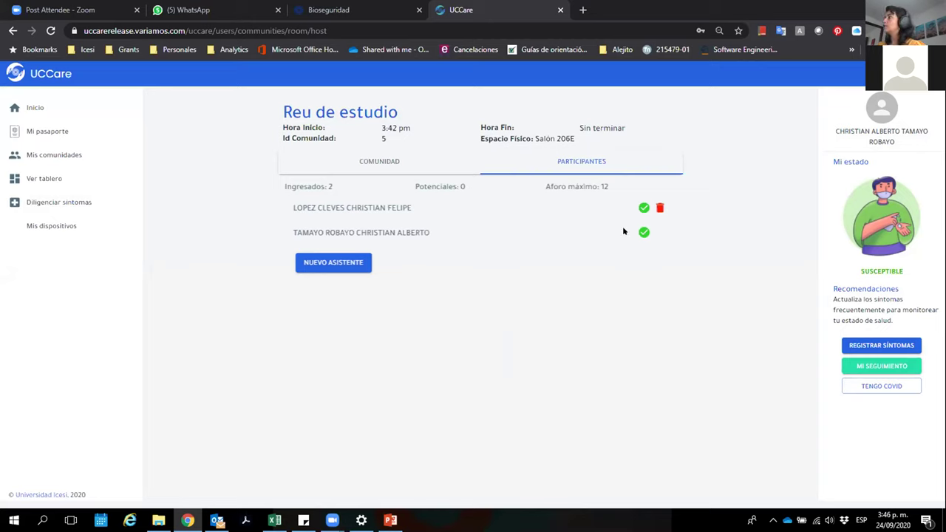
{"action": "left_click", "coordinate": [642, 210]}
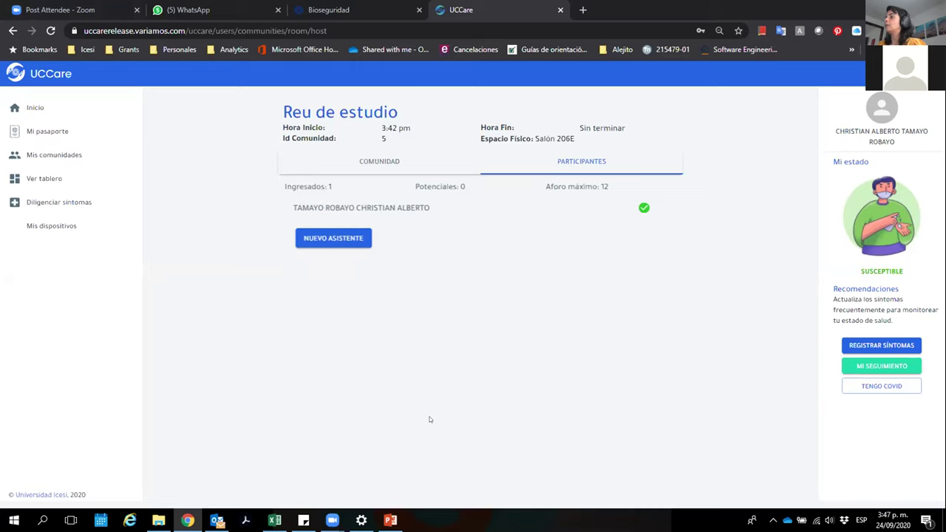
Try to open the Mis dispositivos page, return to the community and log out of the current account
{"action": "left_click", "coordinate": [39, 222]}
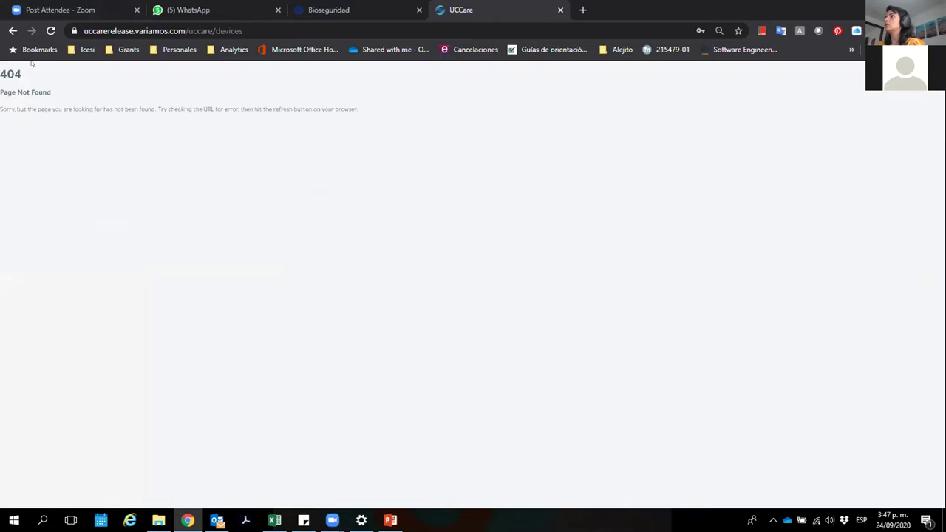
{"action": "left_click", "coordinate": [13, 30]}
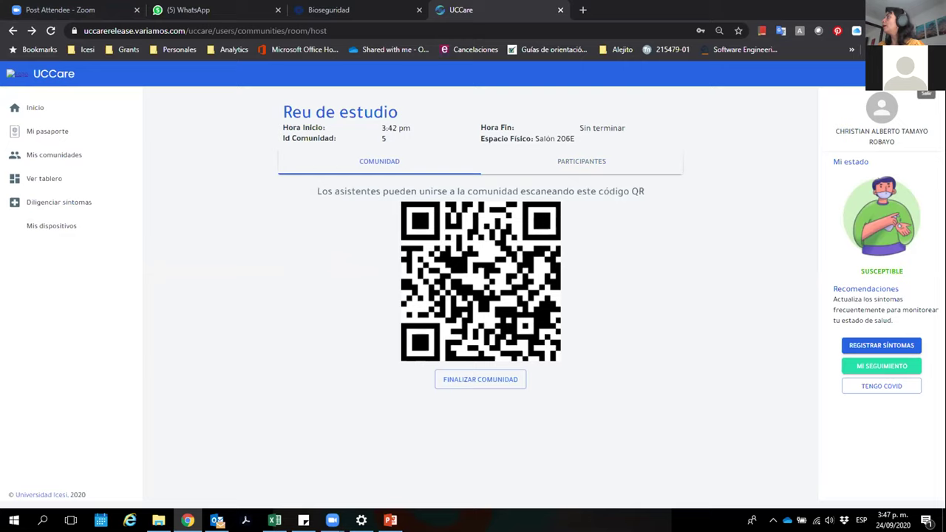
{"action": "left_click", "coordinate": [926, 94]}
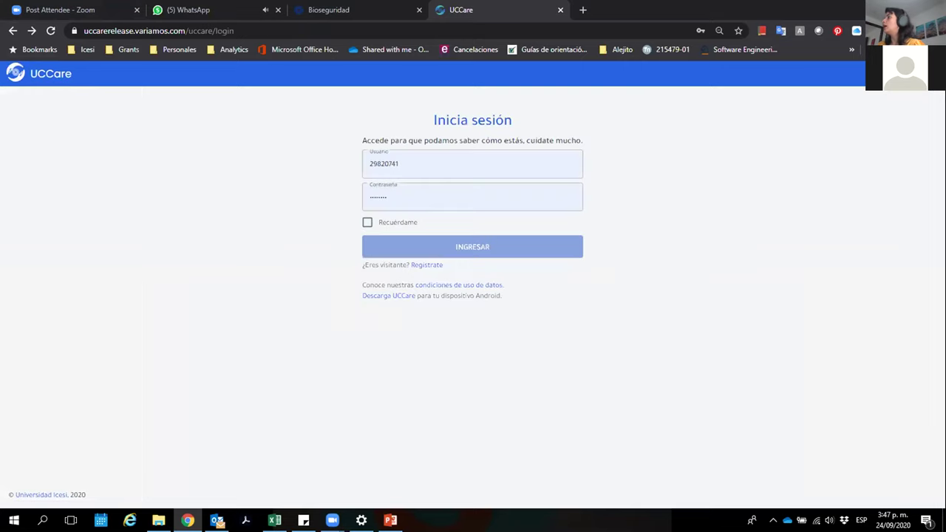
Set the login username to the ID number from cell A5 of UsuariosParaPruebas.xlsx and try to sign in with the prefilled password
{"action": "double_click", "coordinate": [424, 157]}
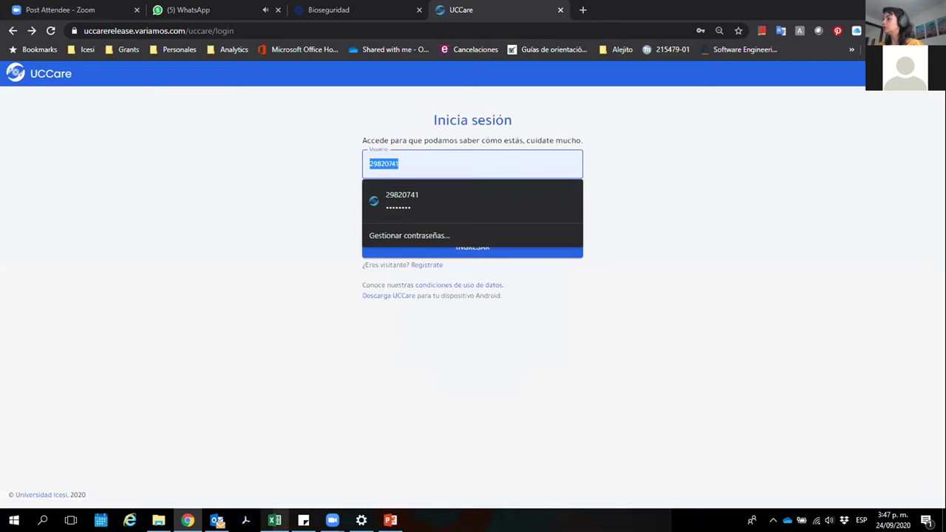
{"action": "left_click", "coordinate": [274, 520]}
{"action": "left_click", "coordinate": [72, 181]}
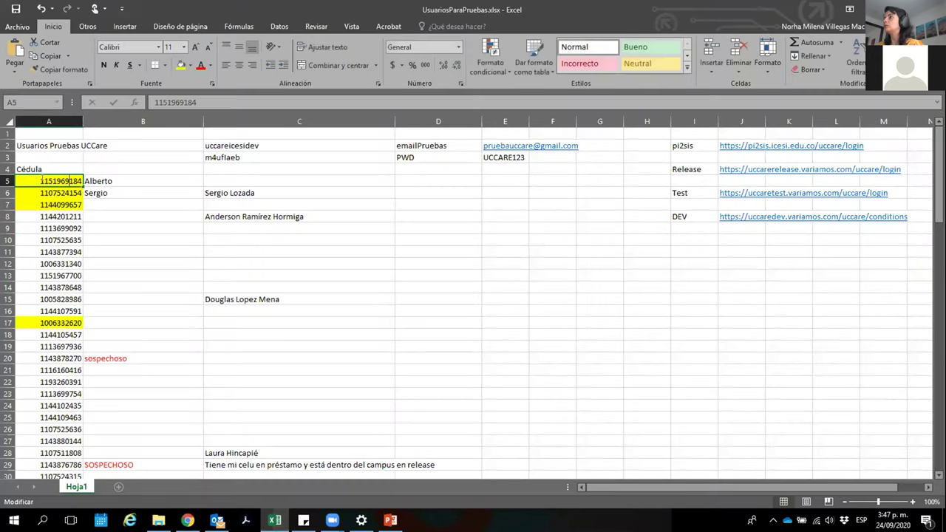
{"action": "left_click_drag", "start_coordinate": [72, 181], "coordinate": [127, 182]}
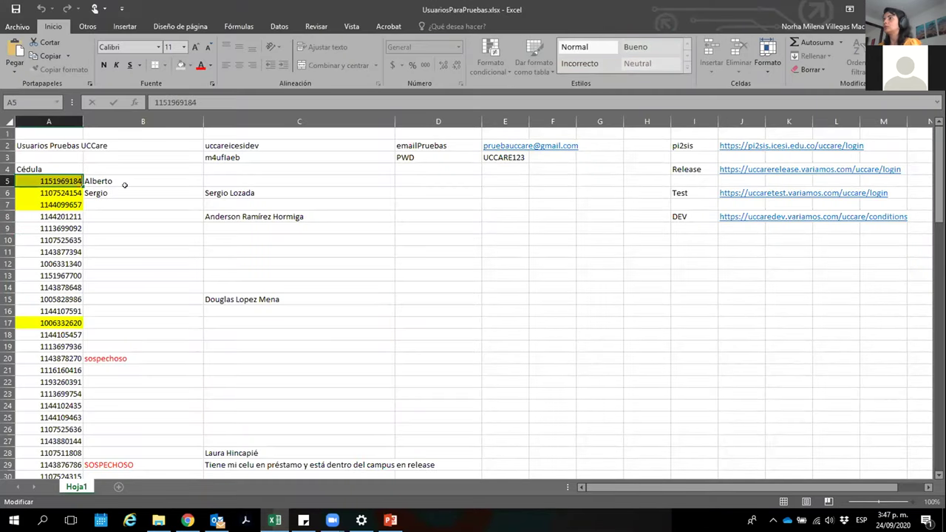
{"action": "key", "text": "ctrl+c"}
{"action": "key", "text": "alt+Tab"}
{"action": "key", "text": "ctrl+v"}
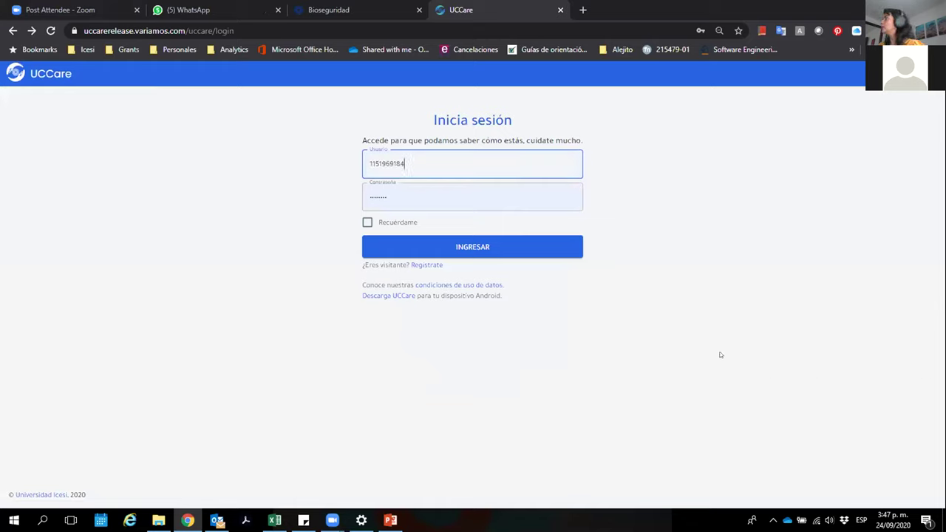
{"action": "left_click", "coordinate": [476, 249]}
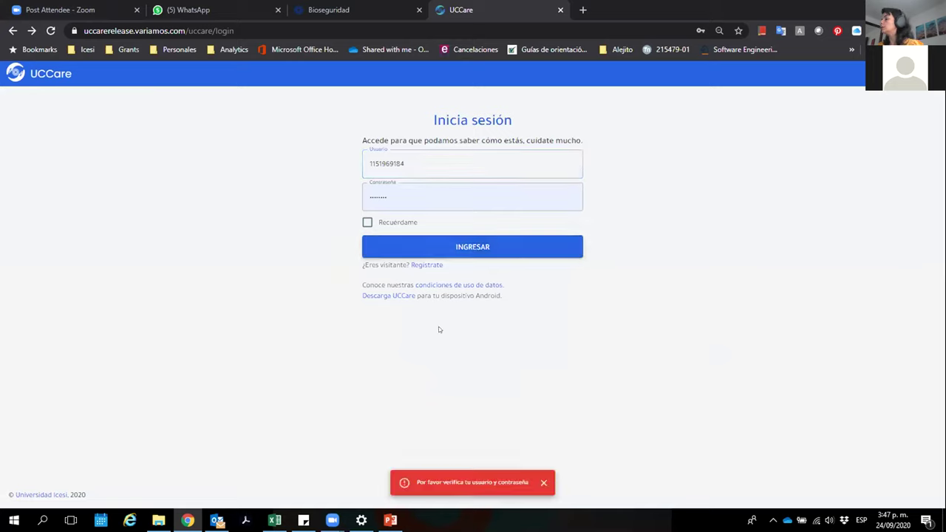
Replace the login password with the test password copied from cell C3 of UsuariosParaPruebas.xlsx and sign in
{"action": "key", "text": "alt+Tab"}
{"action": "key", "text": "alt+Tab"}
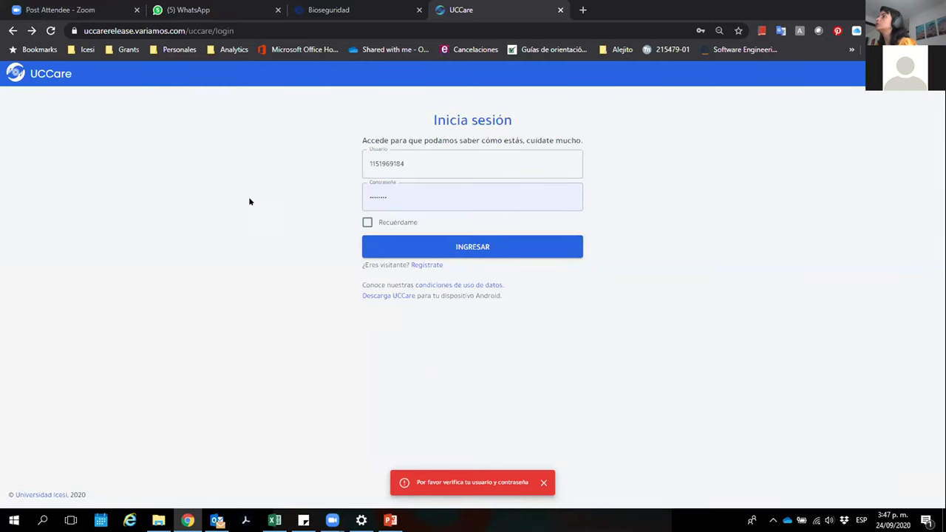
{"action": "key", "text": "alt+Tab"}
{"action": "left_click", "coordinate": [296, 157]}
{"action": "double_click", "coordinate": [222, 156]}
{"action": "key", "text": "alt+Tab"}
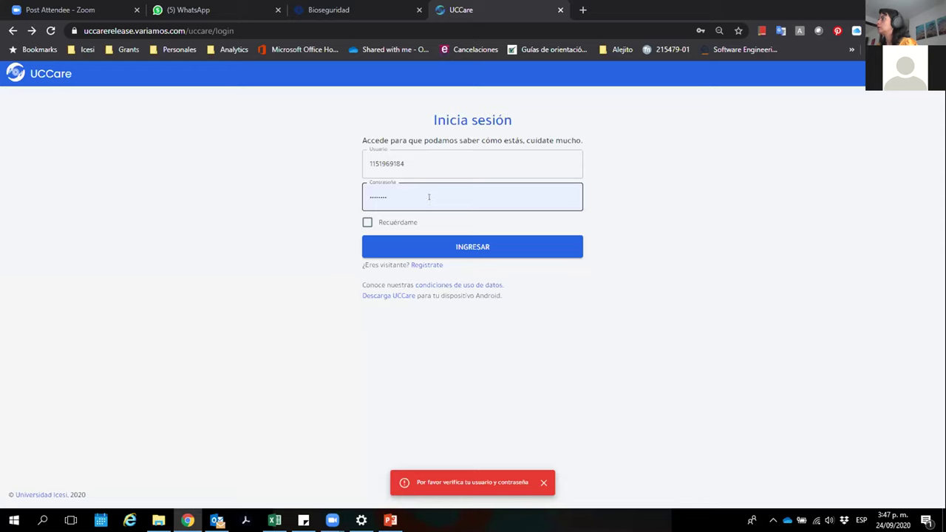
{"action": "key", "text": "ctrl+a"}
{"action": "key", "text": "ctrl+v"}
{"action": "left_click", "coordinate": [515, 252]}
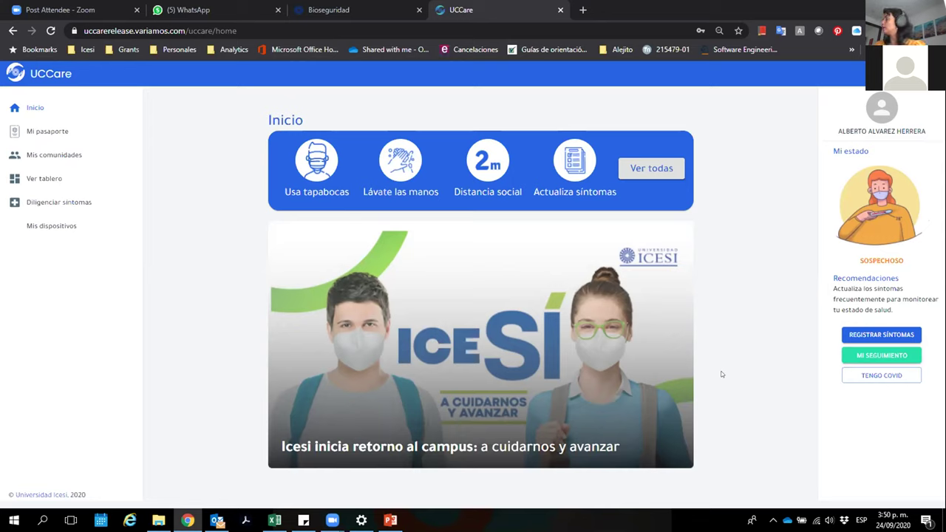
Open the Covid-19 infection report and verify the account with the test password and the ID number copied from UsuariosParaPruebas.xlsx
{"action": "left_click", "coordinate": [882, 375]}
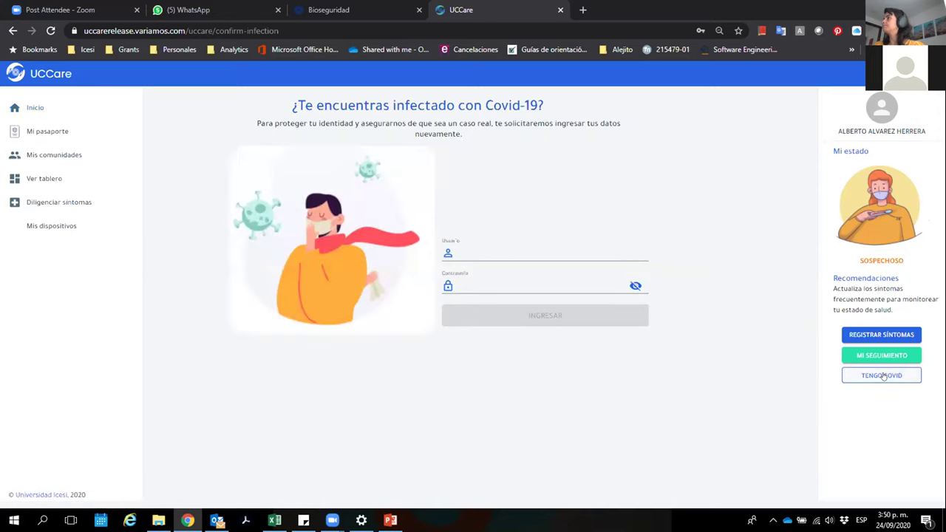
{"action": "left_click", "coordinate": [480, 284]}
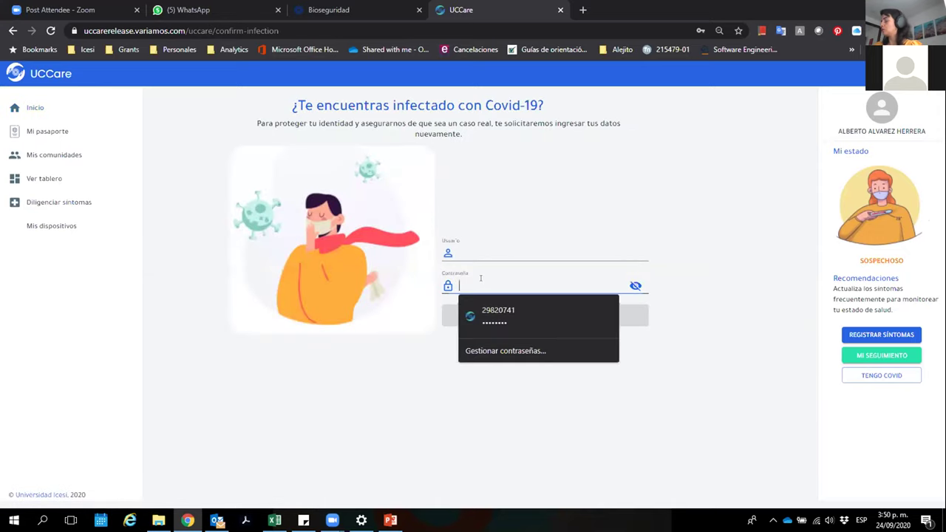
{"action": "left_click", "coordinate": [274, 520]}
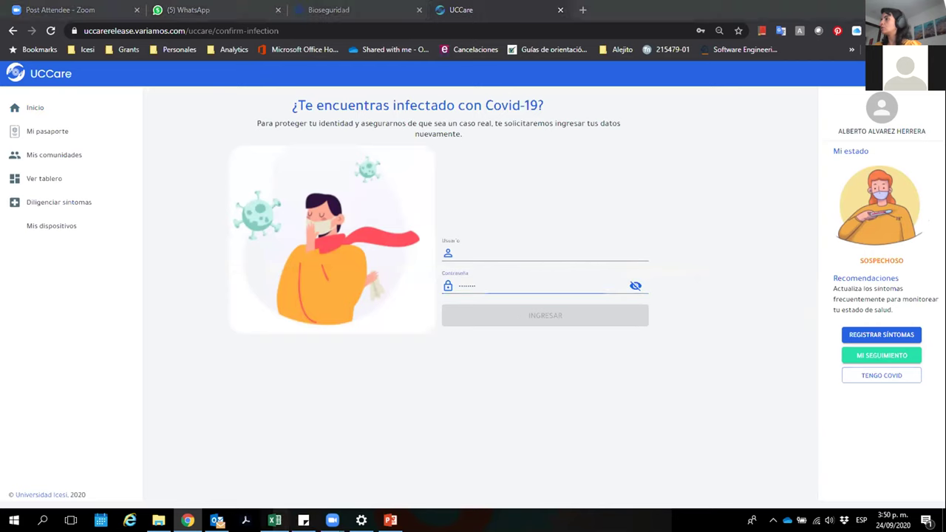
{"action": "left_click", "coordinate": [70, 181]}
{"action": "right_click", "coordinate": [191, 181]}
{"action": "key", "text": "ctrl+c"}
{"action": "key", "text": "alt+Tab"}
{"action": "left_click", "coordinate": [480, 253]}
{"action": "key", "text": "ctrl+v"}
{"action": "left_click", "coordinate": [553, 317]}
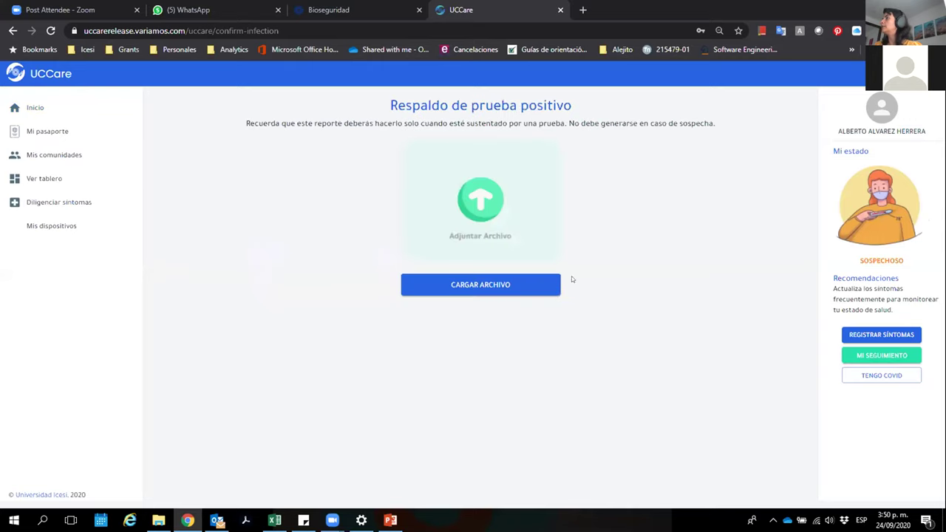
Attach 40AñosIcesi.jpg from the Imágenes folder as the positive test evidence and finalize the infection report
{"action": "mouse_move", "coordinate": [439, 174]}
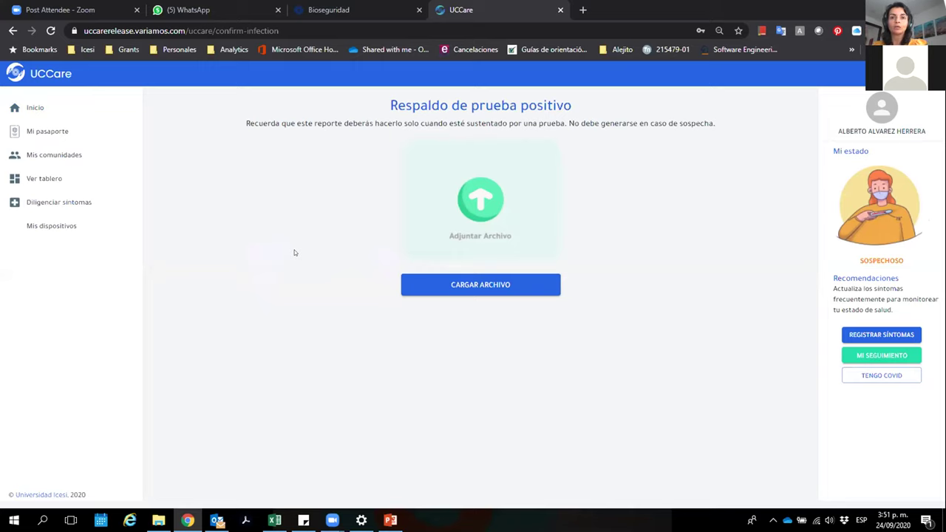
{"action": "left_click", "coordinate": [501, 289]}
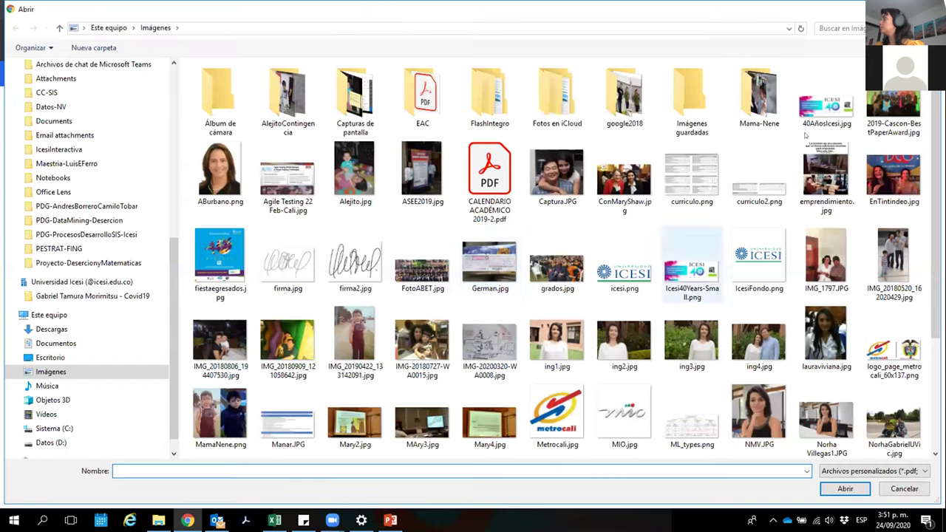
{"action": "left_click", "coordinate": [837, 111]}
{"action": "double_click", "coordinate": [837, 111]}
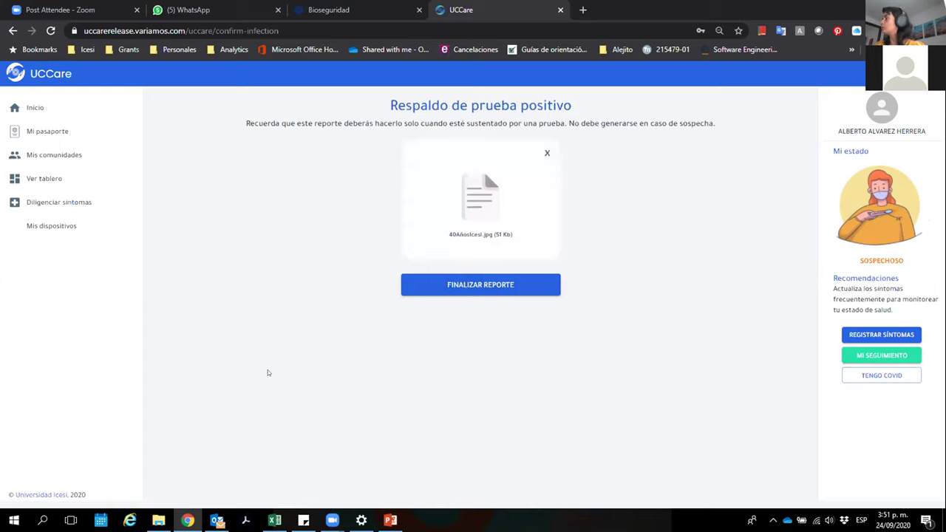
{"action": "left_click", "coordinate": [479, 287]}
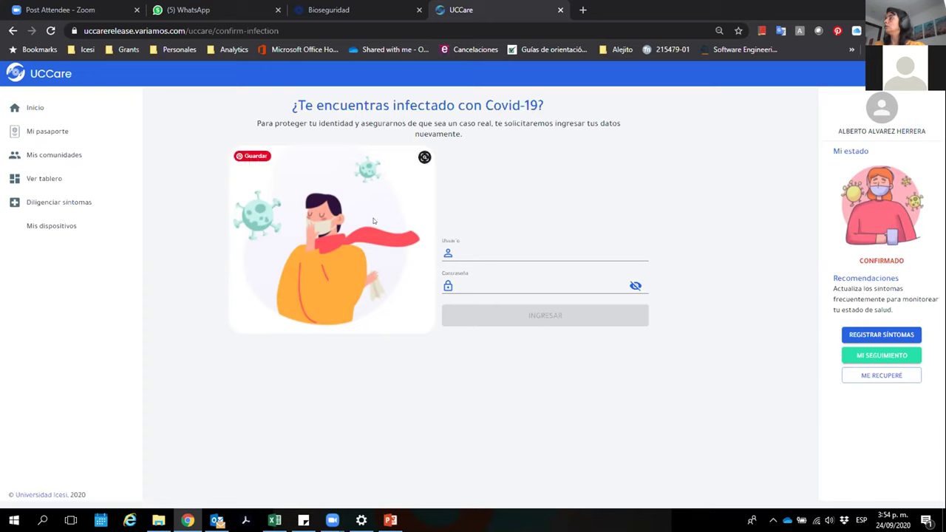
{"action": "left_click", "coordinate": [551, 25]}
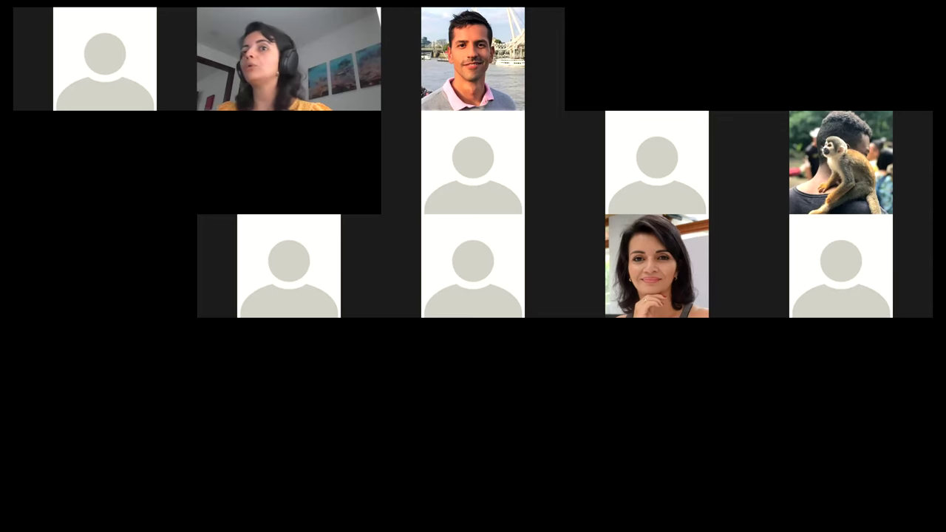